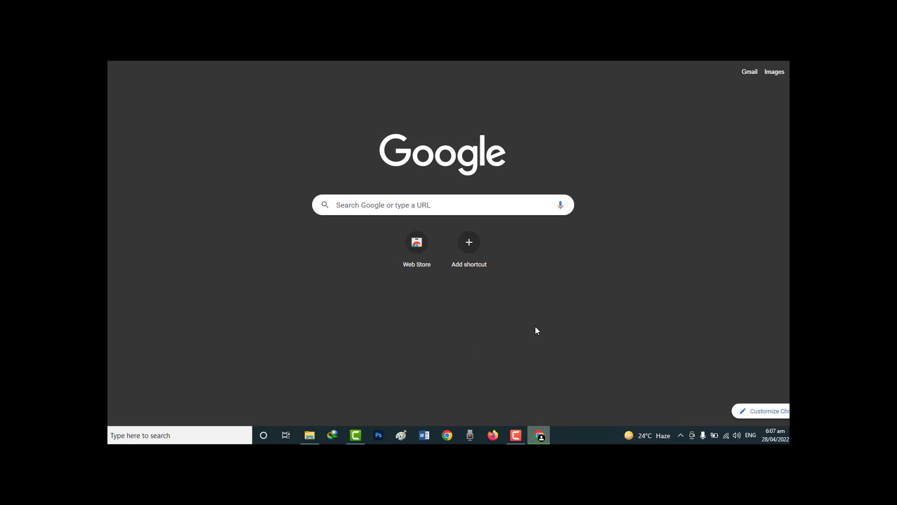
# - Search Google for 'gmail' and go to the Gmail site from the results
pyautogui.click(404, 209)
pyautogui.write('gm')
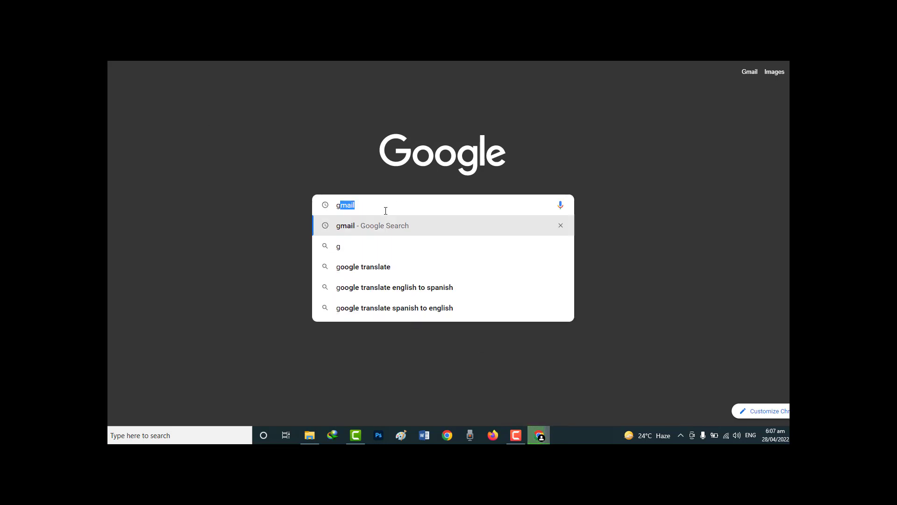
pyautogui.write('ail')
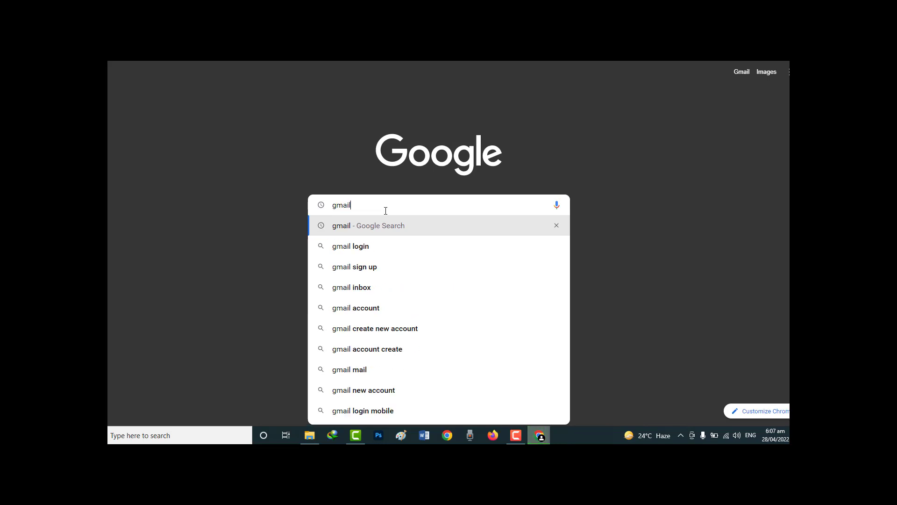
pyautogui.press('Return')
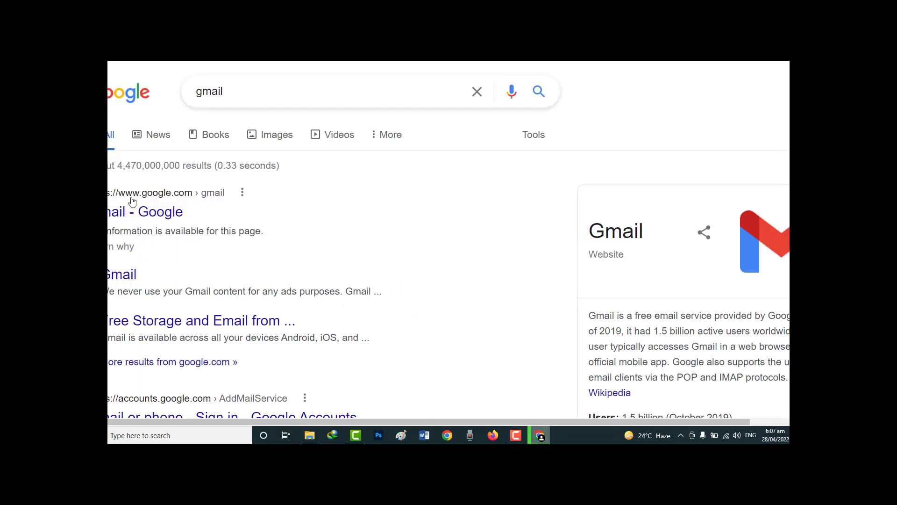
pyautogui.click(152, 214)
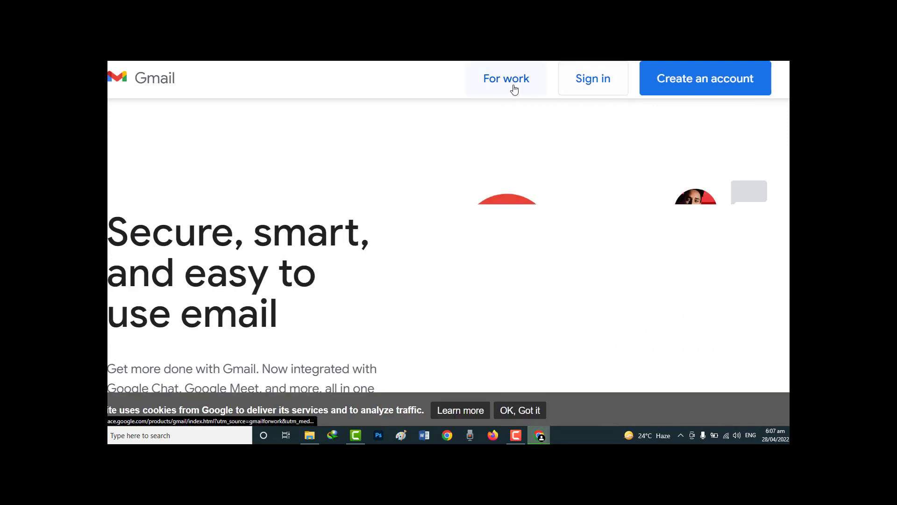
# - Start creating a new account from the Gmail landing page
pyautogui.click(711, 87)
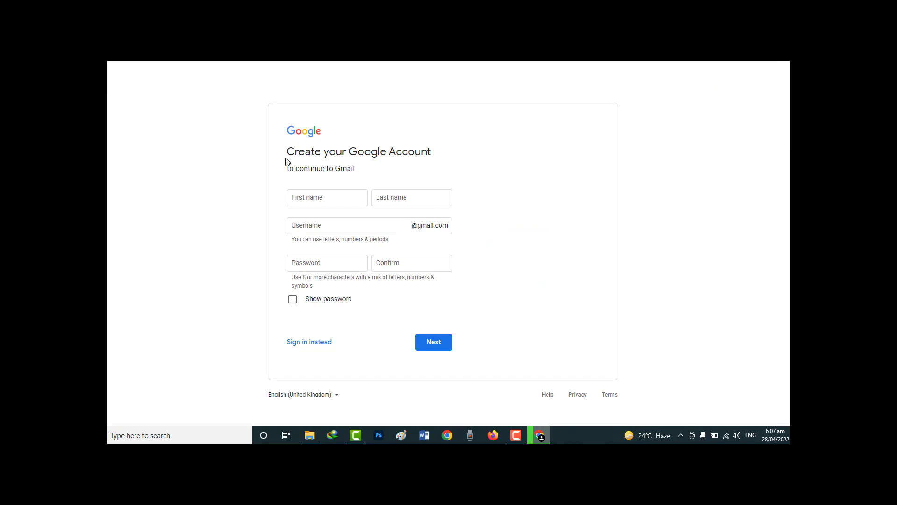
# - Enter the account holder's first name and last name
pyautogui.click(302, 195)
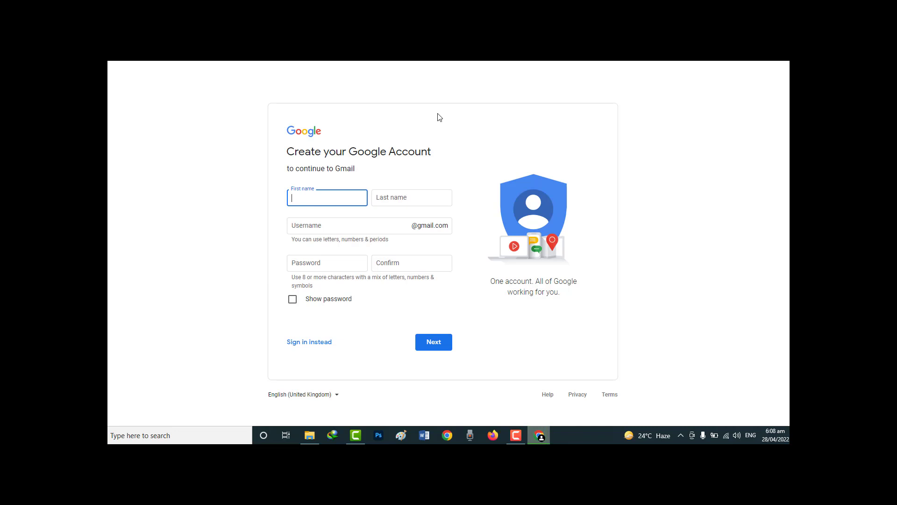
pyautogui.press('Tab')
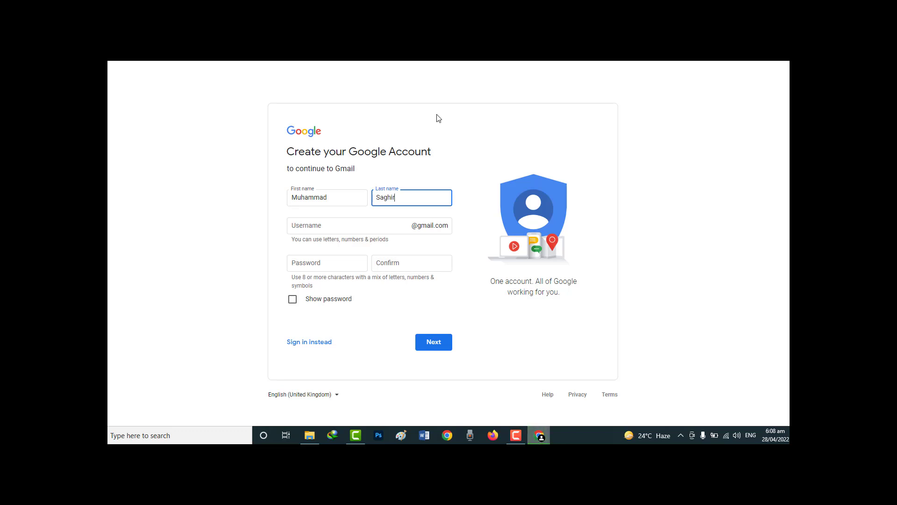
# - Enter the chosen username for the new Gmail address
pyautogui.click(336, 228)
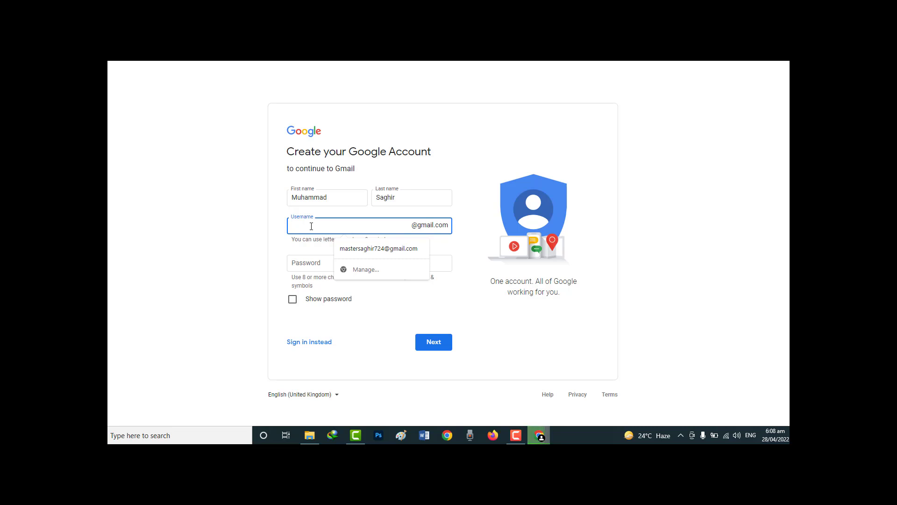
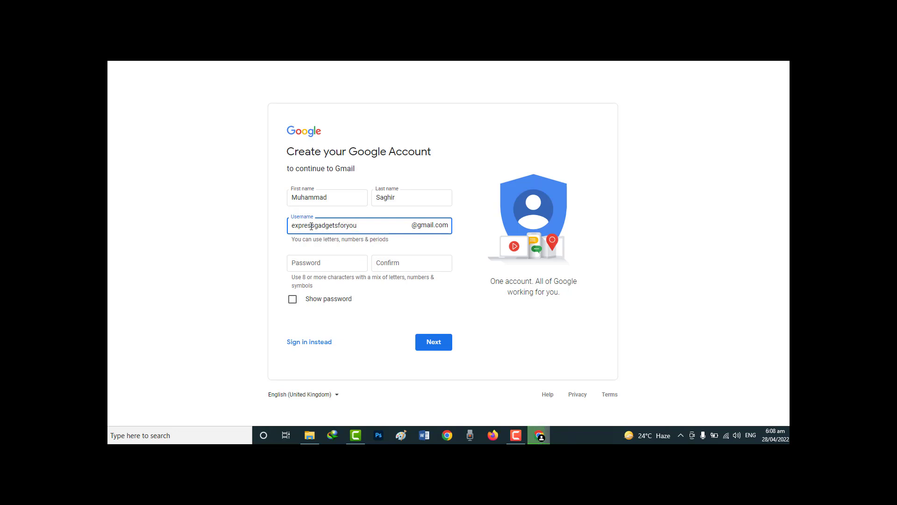
pyautogui.click(252, 238)
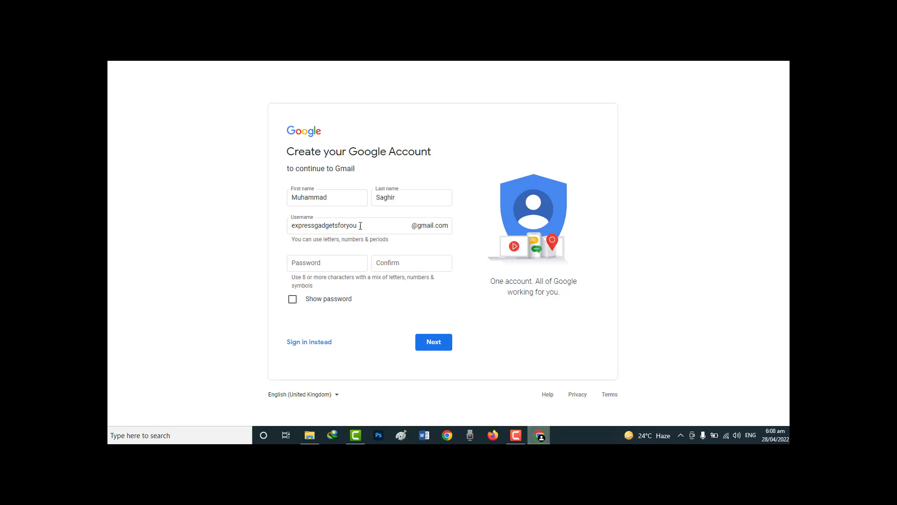
pyautogui.click(324, 265)
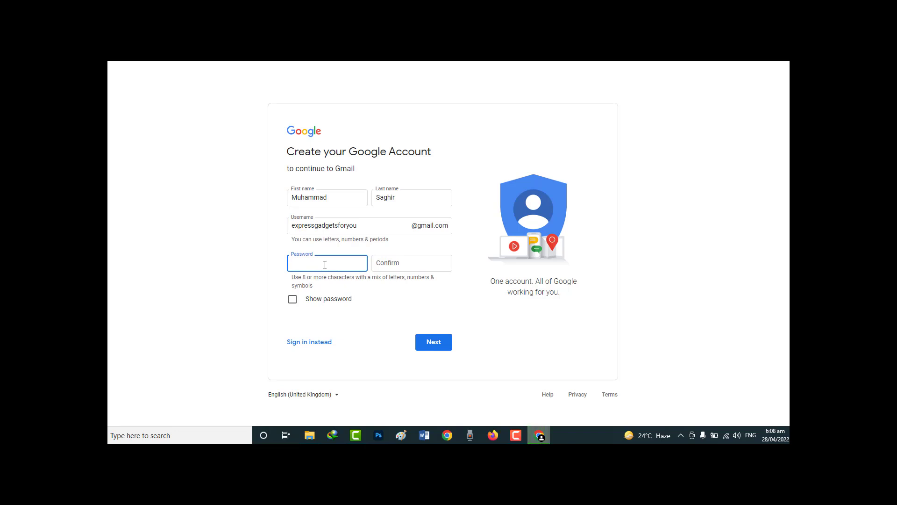
# - Enter and confirm the account password, then submit the name, username and password
pyautogui.click(517, 436)
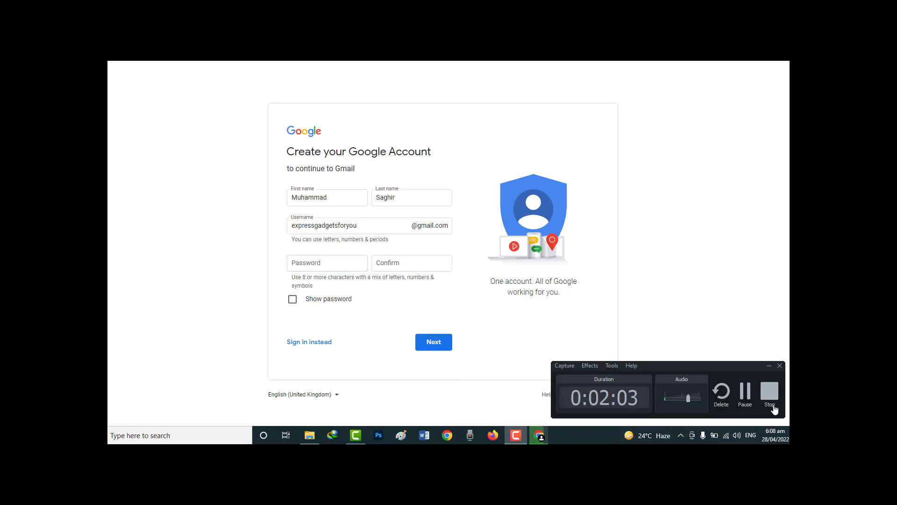
pyautogui.click(746, 398)
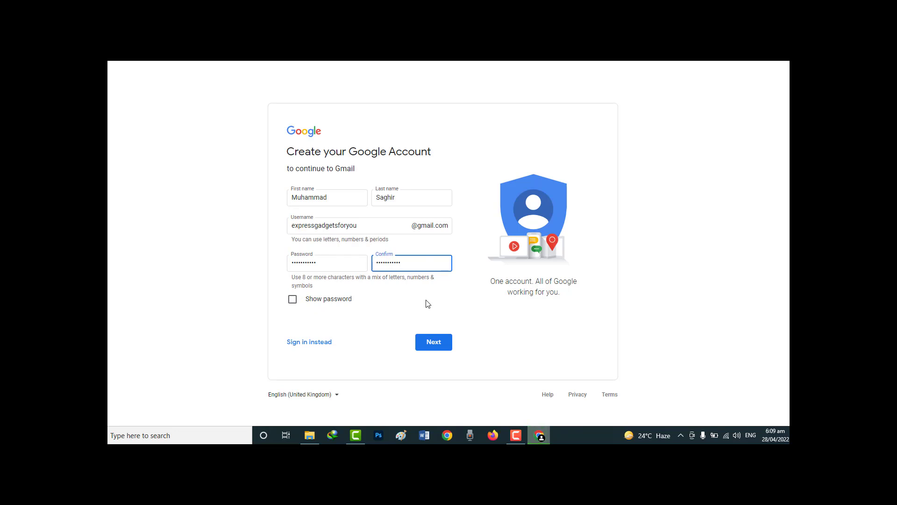
pyautogui.click(433, 344)
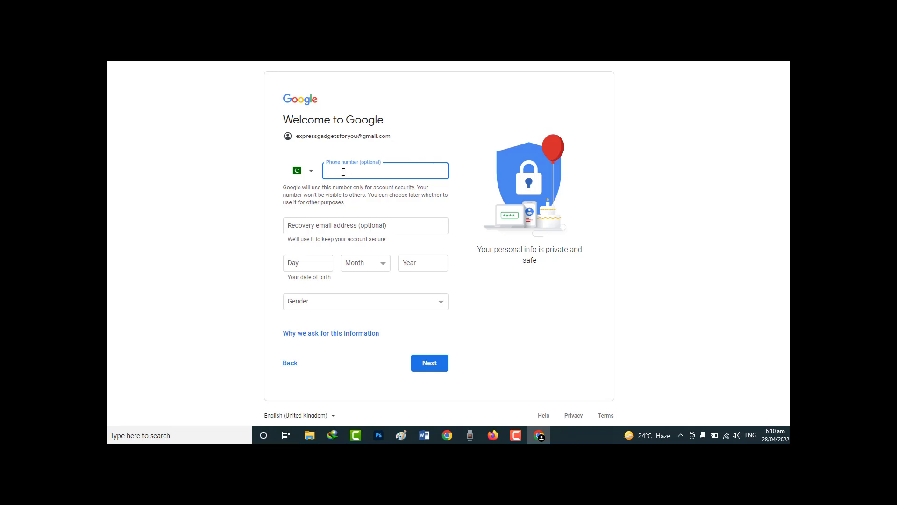
# - Use the suggested autofill address as the recovery email
pyautogui.click(343, 227)
pyautogui.click(227, 215)
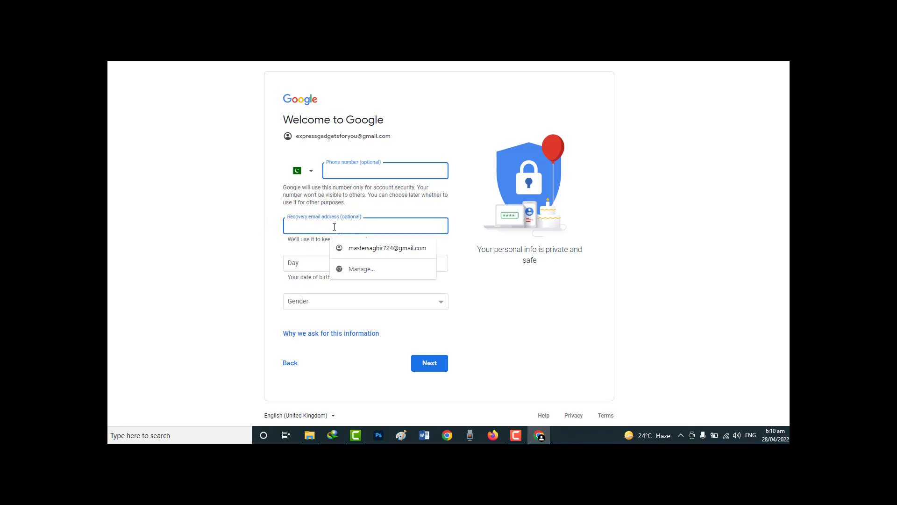
pyautogui.click(368, 248)
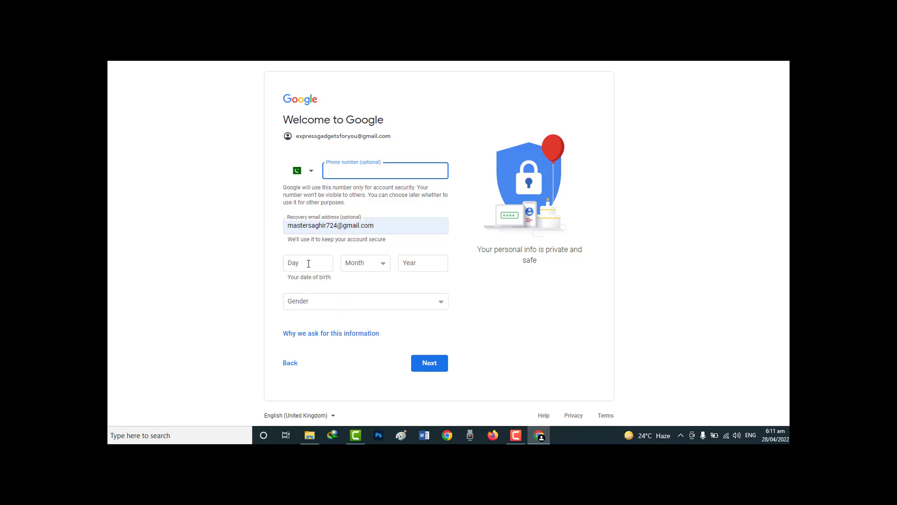
# - Set the birth date to 14 August 1992
pyautogui.click(309, 264)
pyautogui.press('Tab')
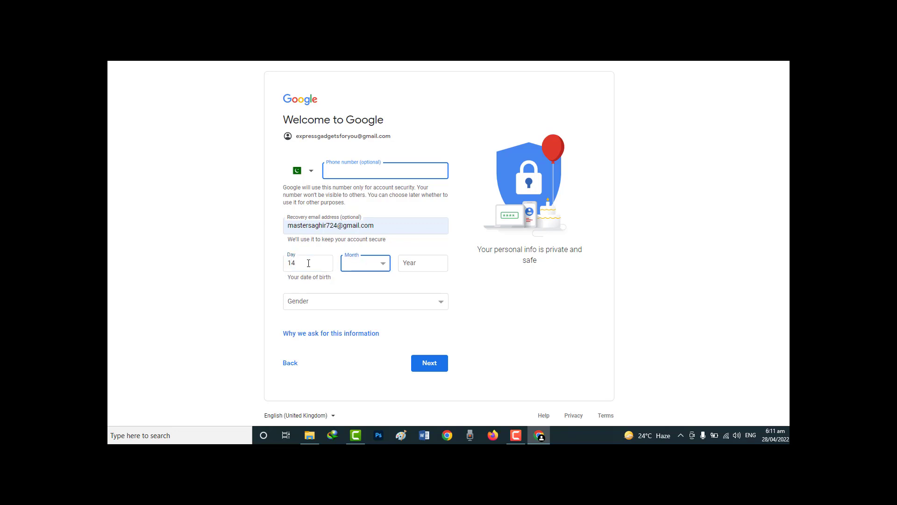
pyautogui.write('au')
pyautogui.press('Tab')
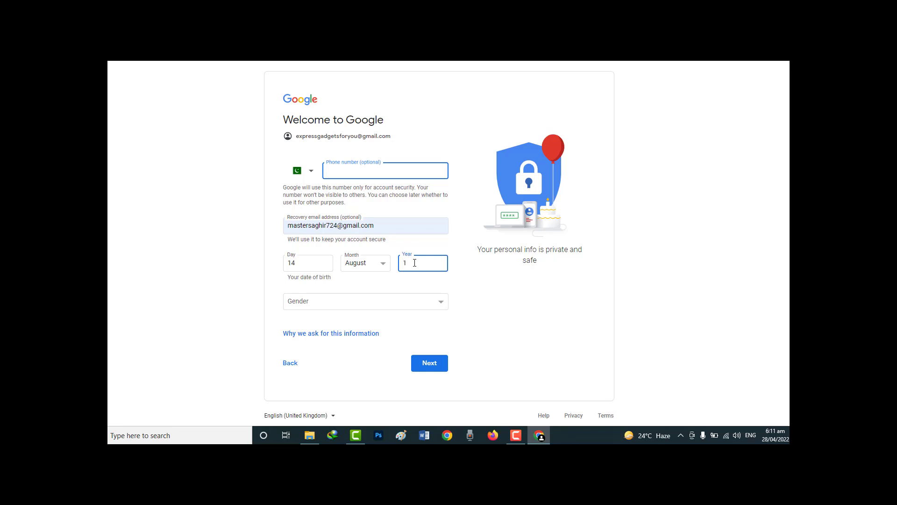
pyautogui.write('992')
# - Set the gender to Male and submit the personal details
pyautogui.click(324, 307)
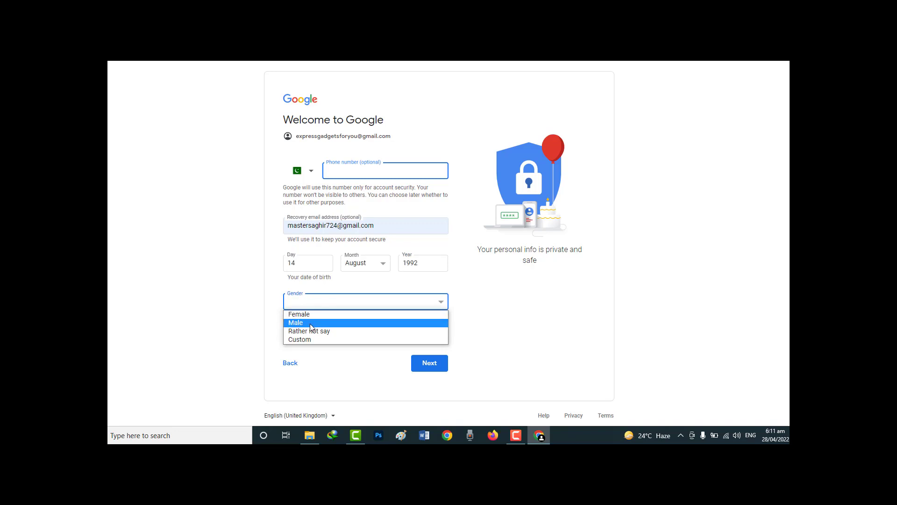
pyautogui.click(312, 323)
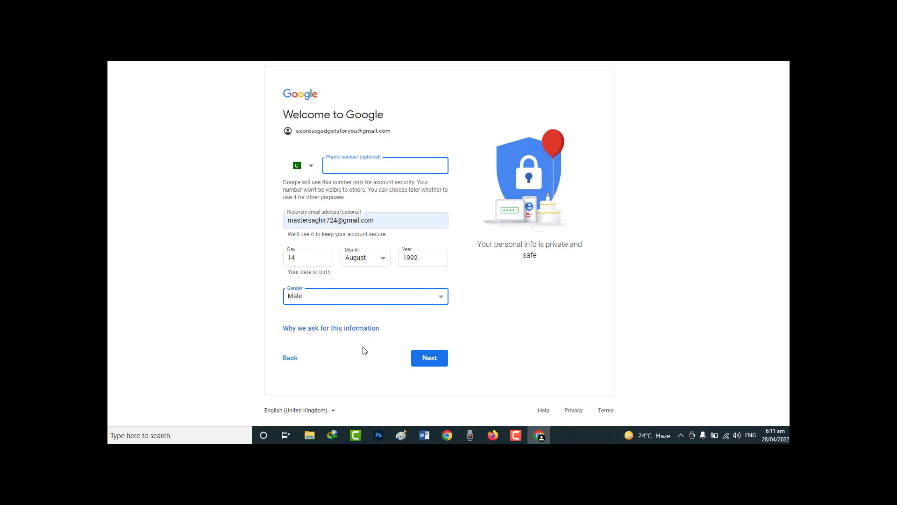
pyautogui.click(428, 363)
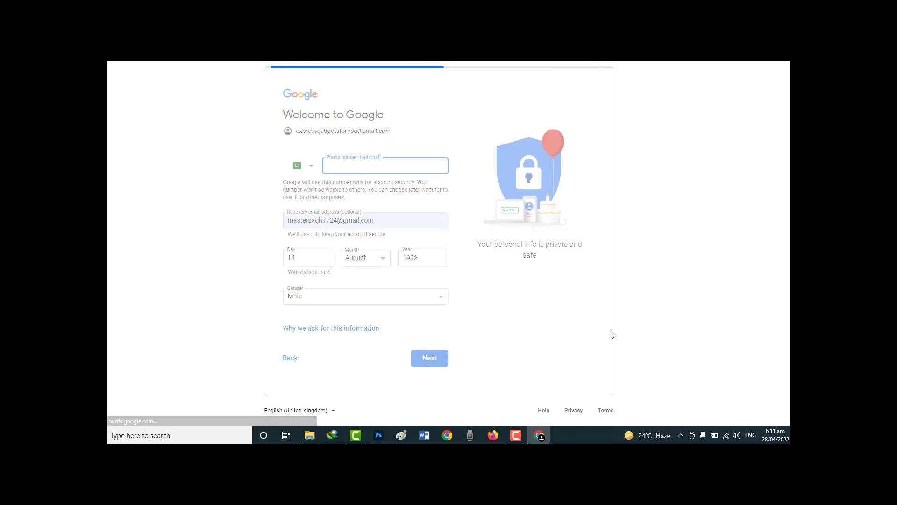
# - Review the Privacy and Terms and agree to create the account
pyautogui.scroll(-4, 372, 248)
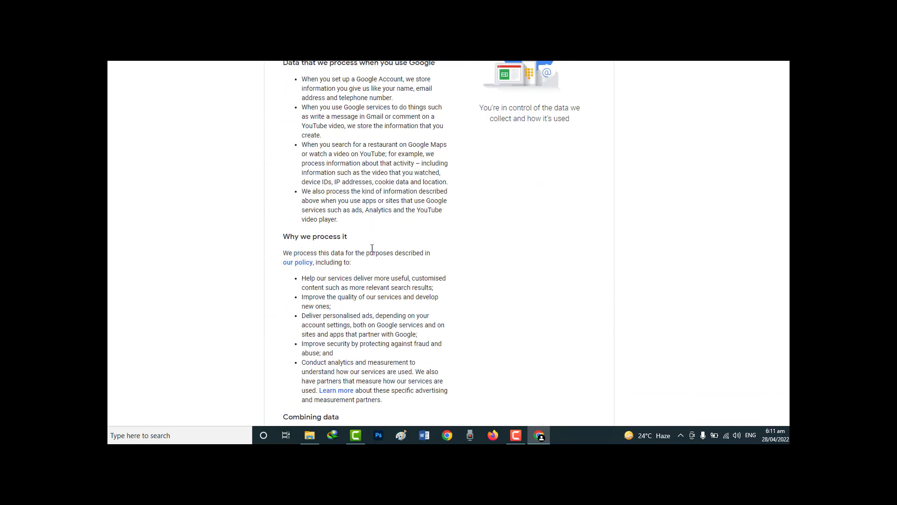
pyautogui.scroll(4, 373, 248)
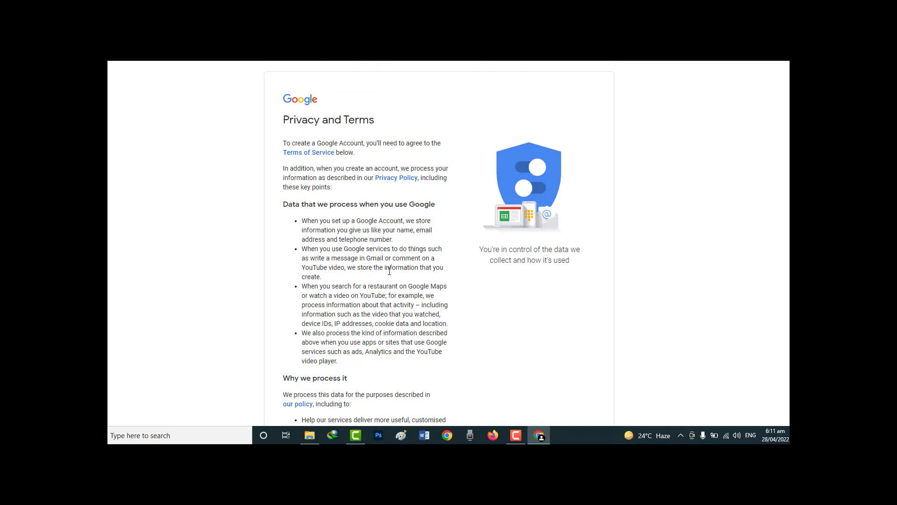
pyautogui.scroll(-9, 389, 271)
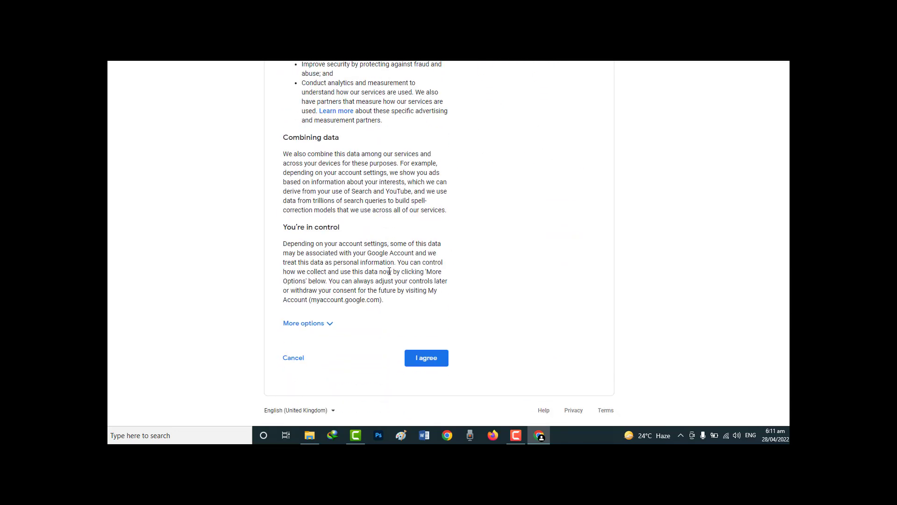
pyautogui.click(425, 365)
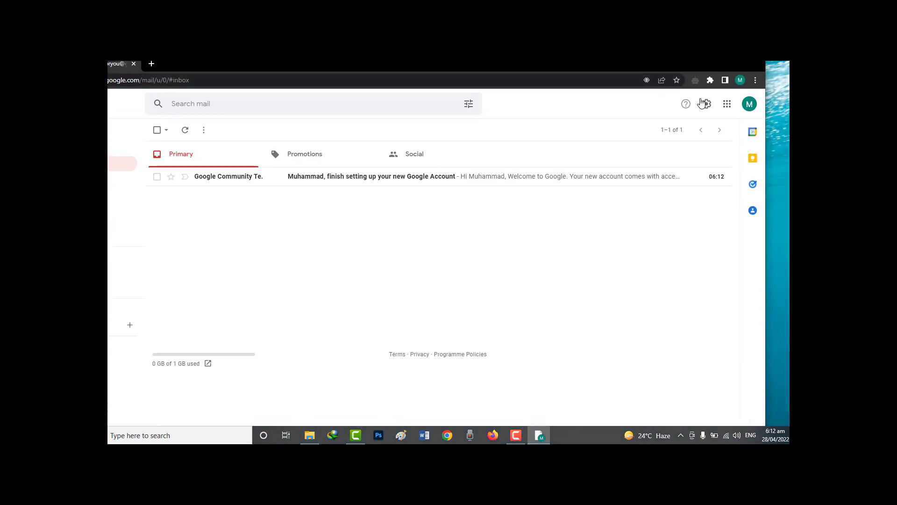
# - Check the signed-in account, then open the Google Community Team welcome email
pyautogui.click(749, 105)
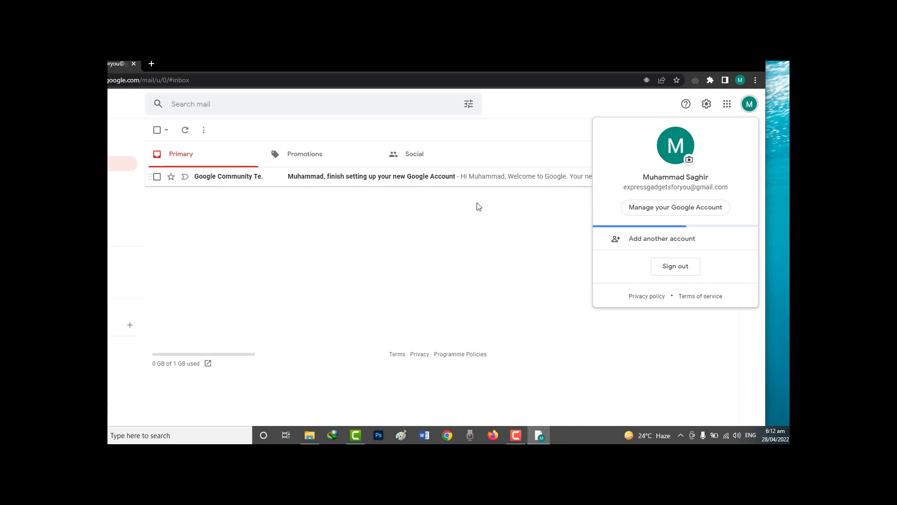
pyautogui.click(295, 183)
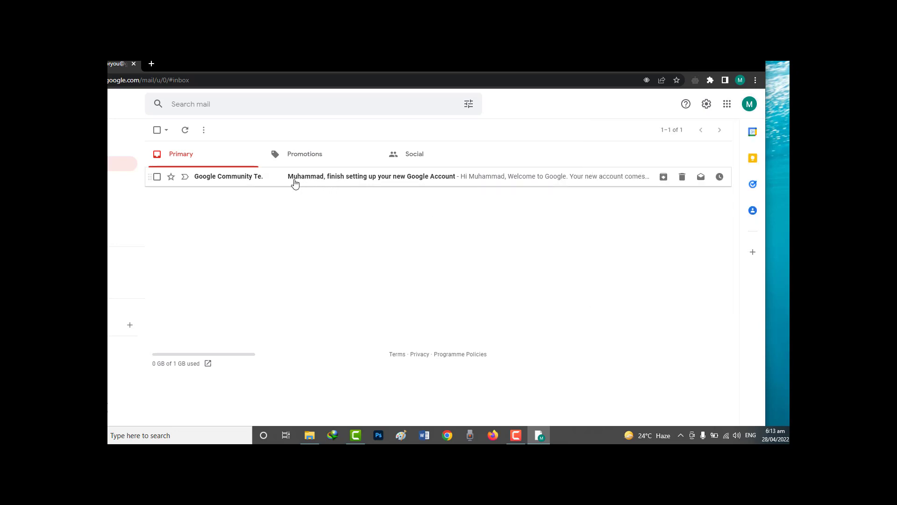